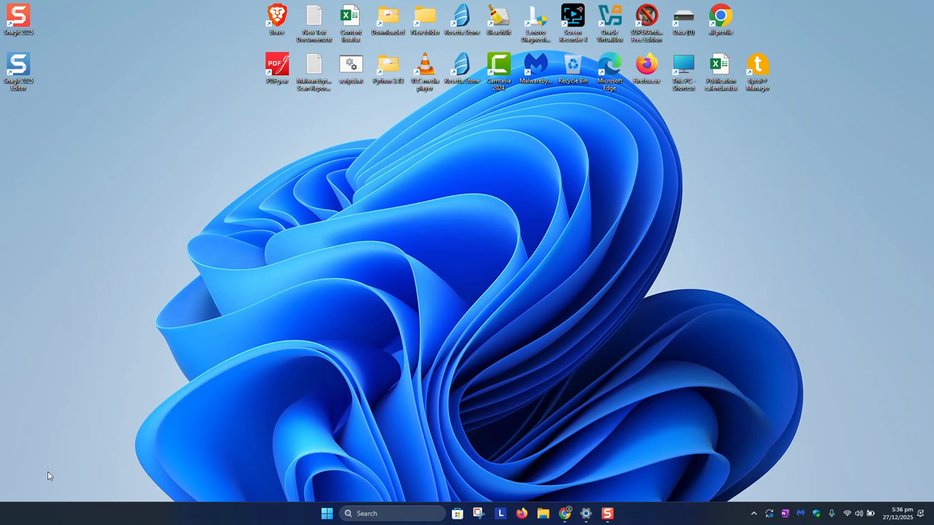
# Step: Open Chrome, search Google for xubuntu, and open the Download page of xubuntu.org
pyautogui.click(565, 514)
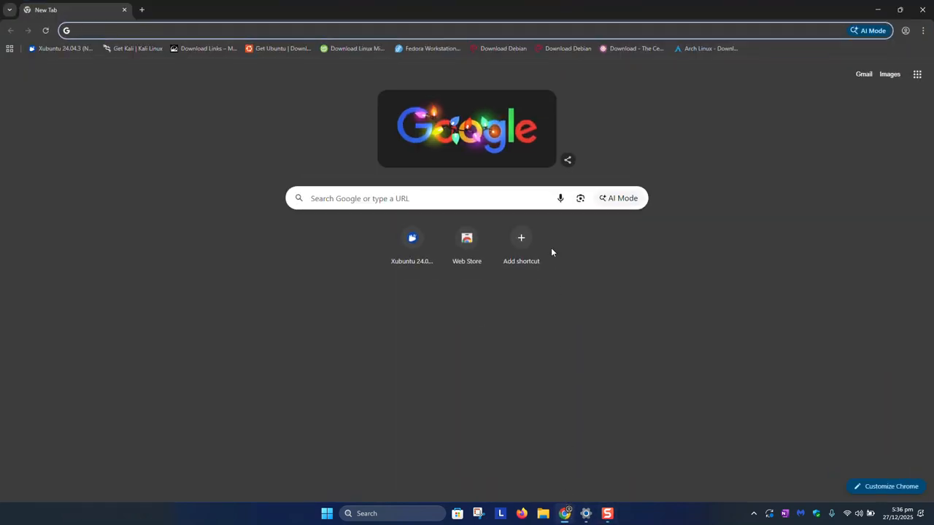
pyautogui.write('xubun')
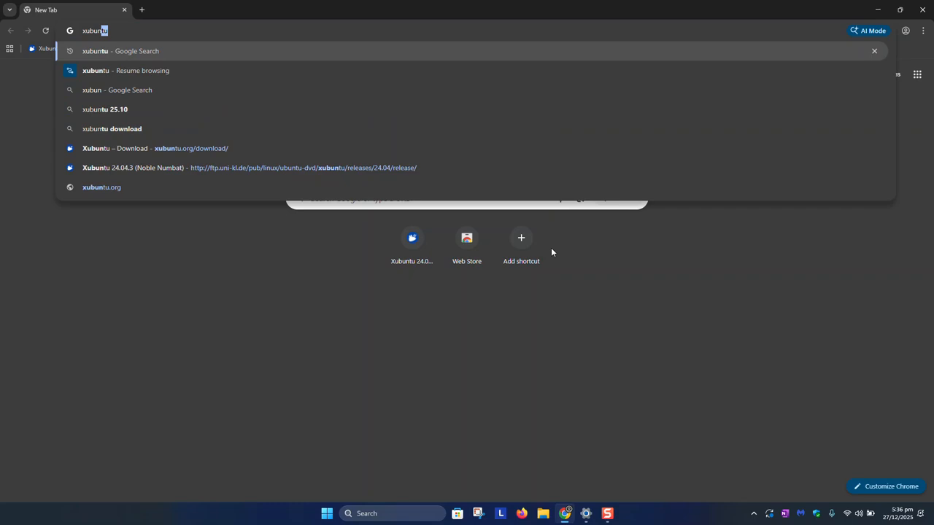
pyautogui.write('tu')
pyautogui.press('Return')
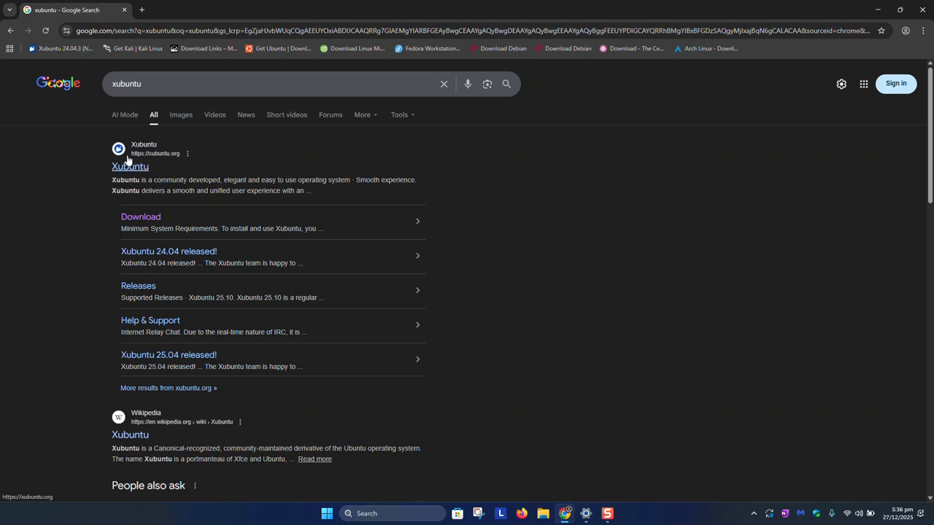
pyautogui.click(143, 218)
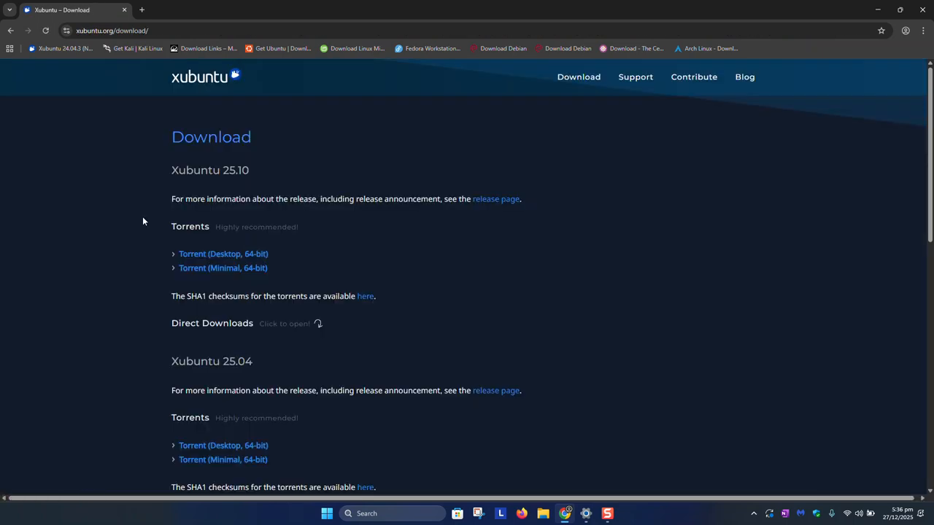
# Step: Expand the direct downloads for Xubuntu 24.04 and open the first Germany mirror
pyautogui.scroll(-5, 142, 221)
pyautogui.scroll(-2, 138, 217)
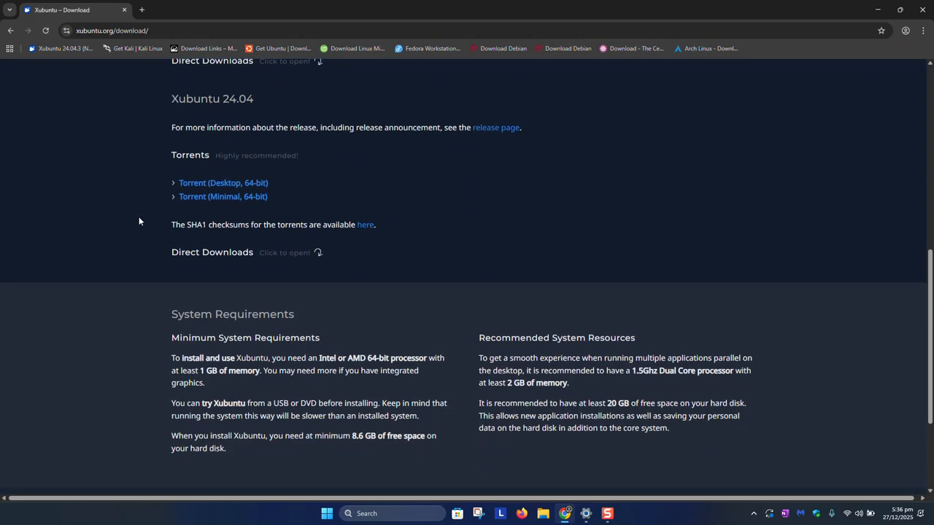
pyautogui.scroll(2, 139, 217)
pyautogui.scroll(1, 186, 107)
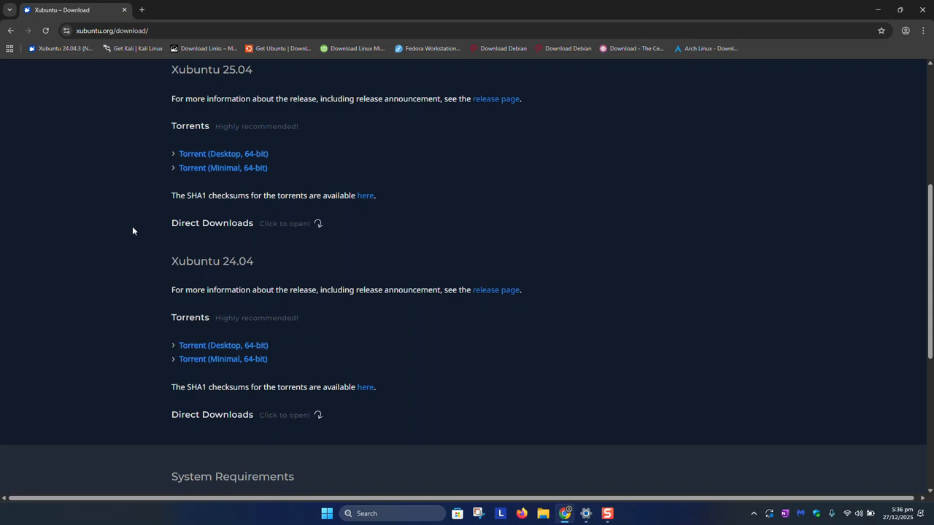
pyautogui.scroll(-2, 126, 255)
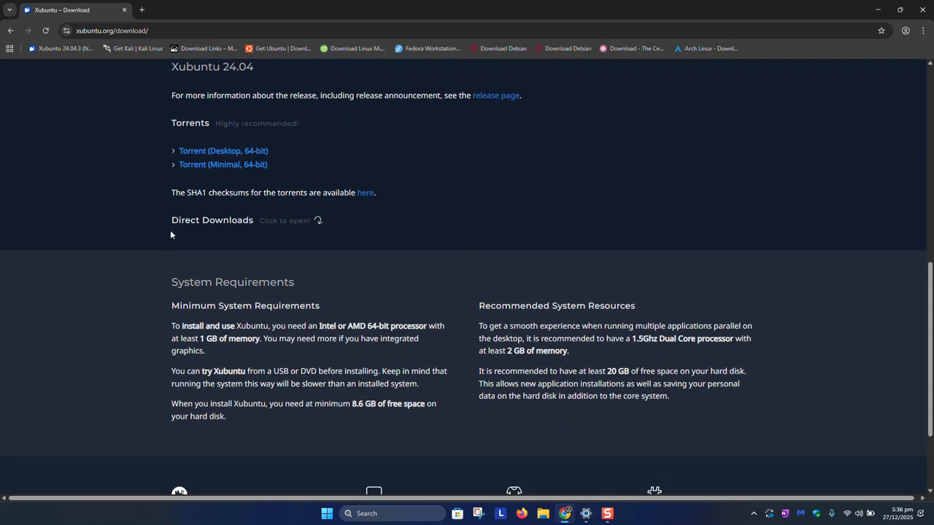
pyautogui.moveTo(164, 222); pyautogui.dragTo(246, 222)
pyautogui.click(286, 228)
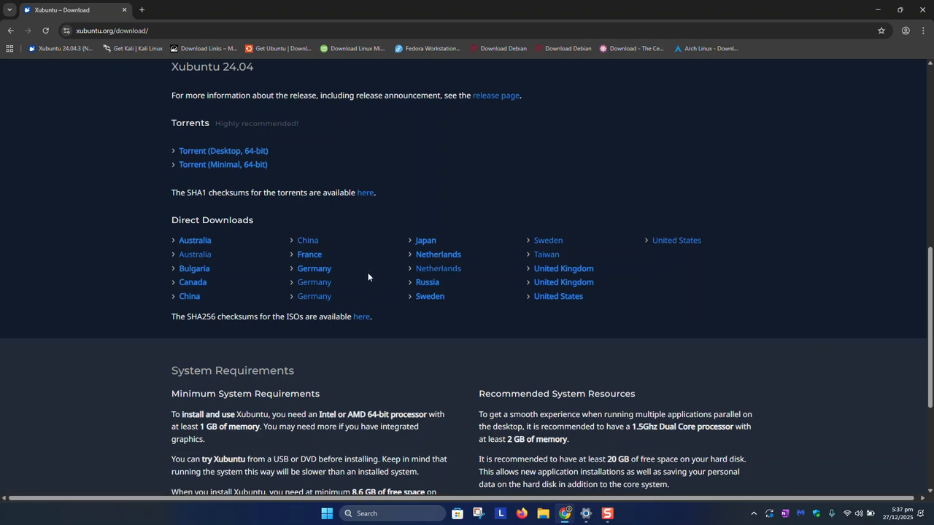
pyautogui.click(321, 271)
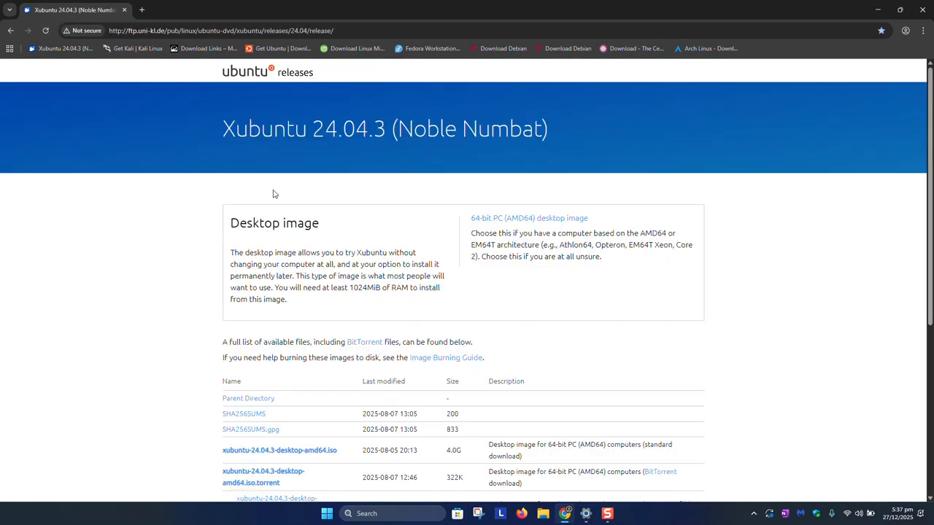
# Step: Download xubuntu-24.04.3-desktop-amd64.iso, keeping the blocked insecure download, and select the ISO in the OS folder on Data (D:)
pyautogui.scroll(-4, 252, 224)
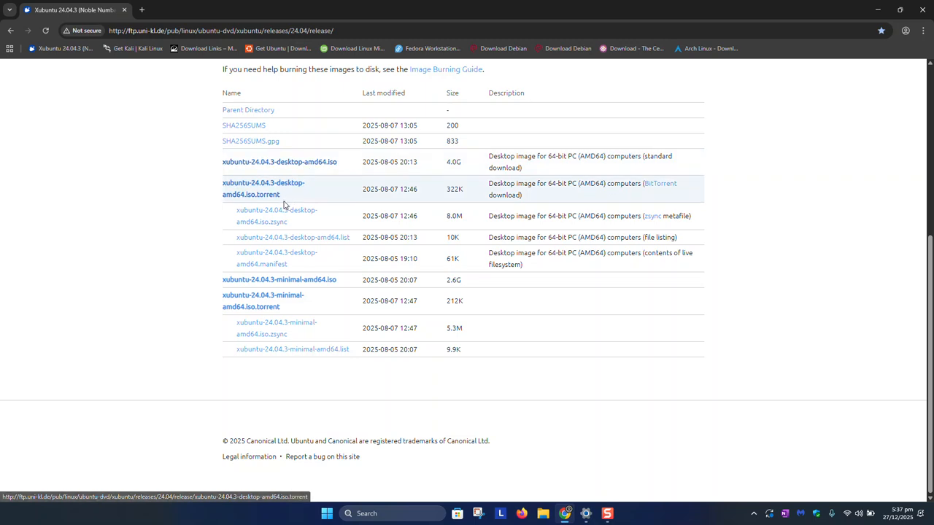
pyautogui.click(315, 167)
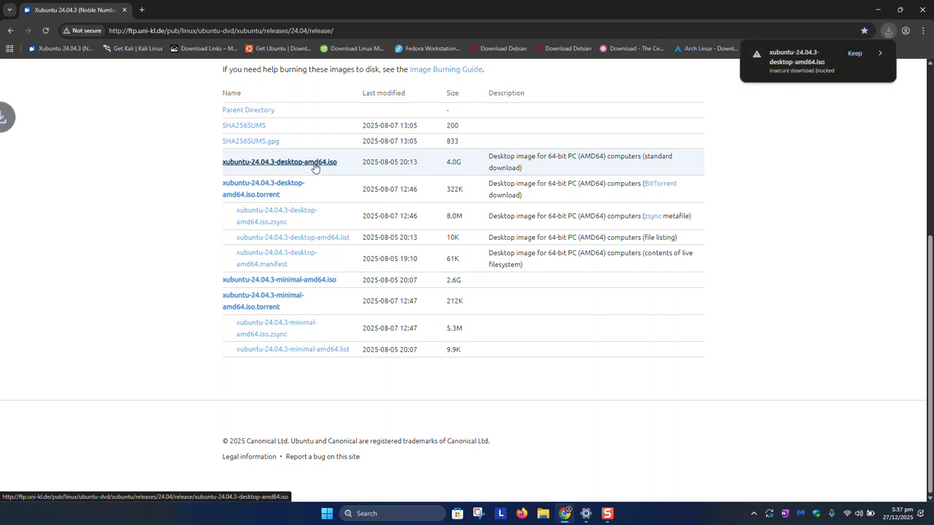
pyautogui.click(854, 54)
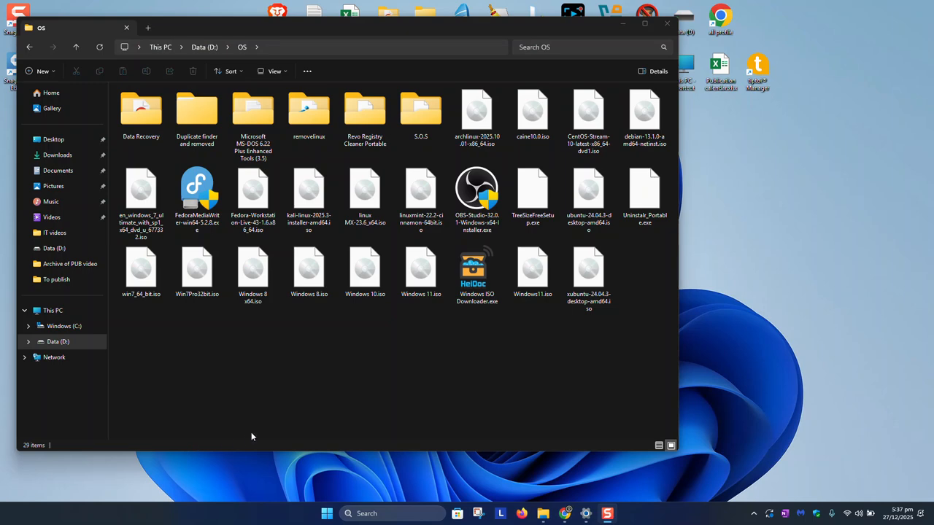
pyautogui.click(576, 276)
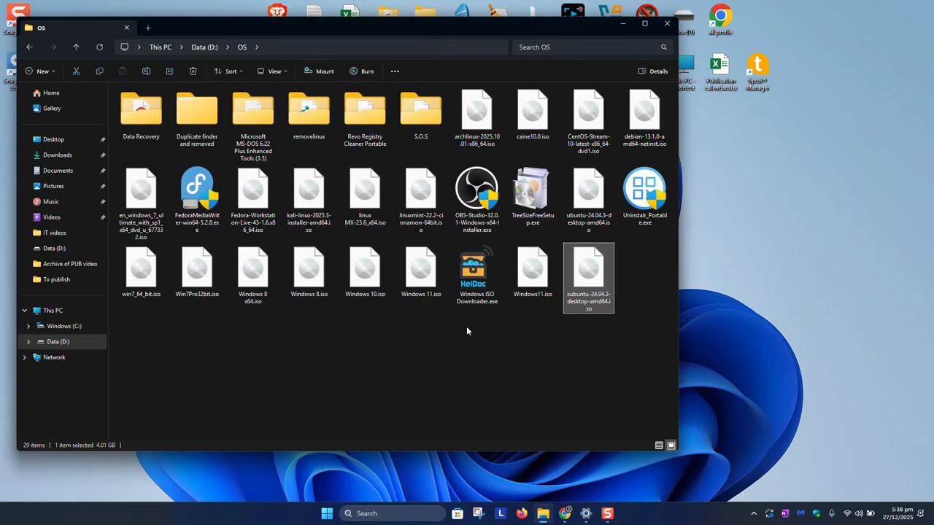
pyautogui.click(33, 488)
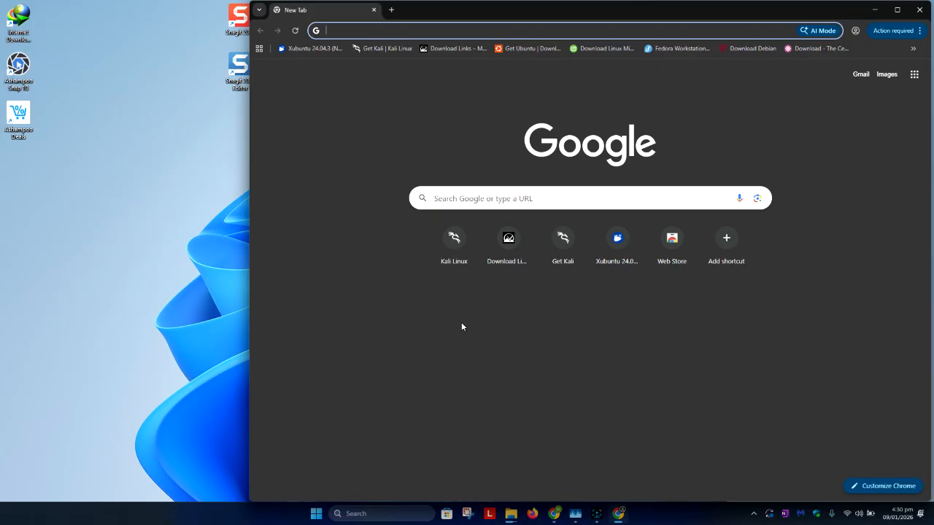
# Step: Maximize a new Chrome window, search for rufus, and open the Rufus downloads index
pyautogui.click(896, 10)
pyautogui.write('rufu')
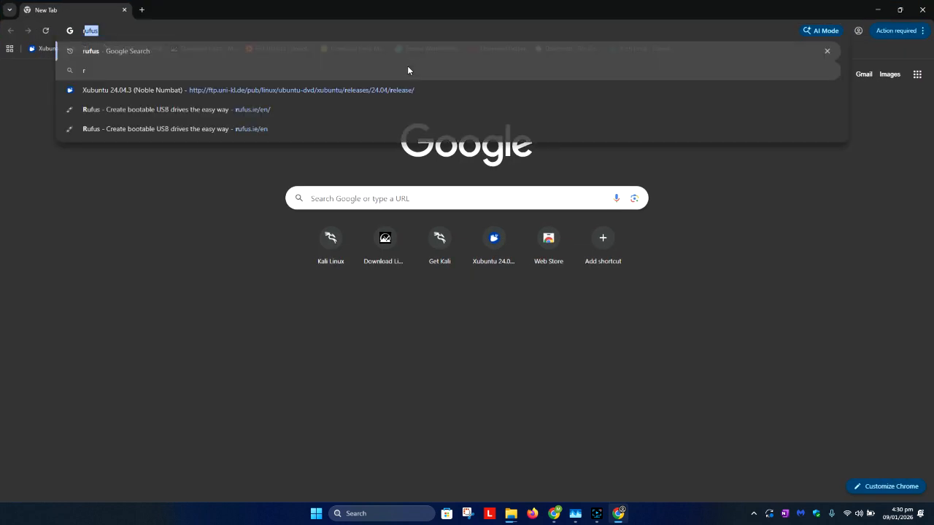
pyautogui.write('s')
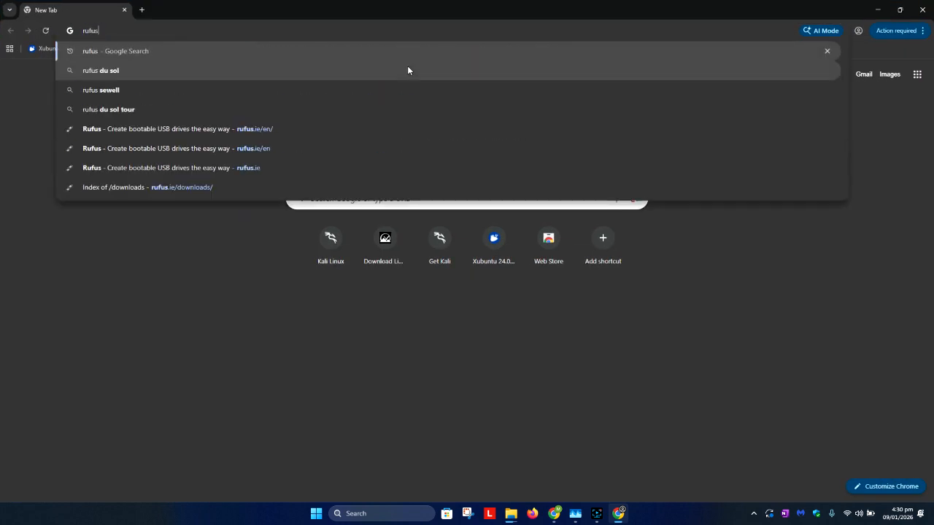
pyautogui.press('Return')
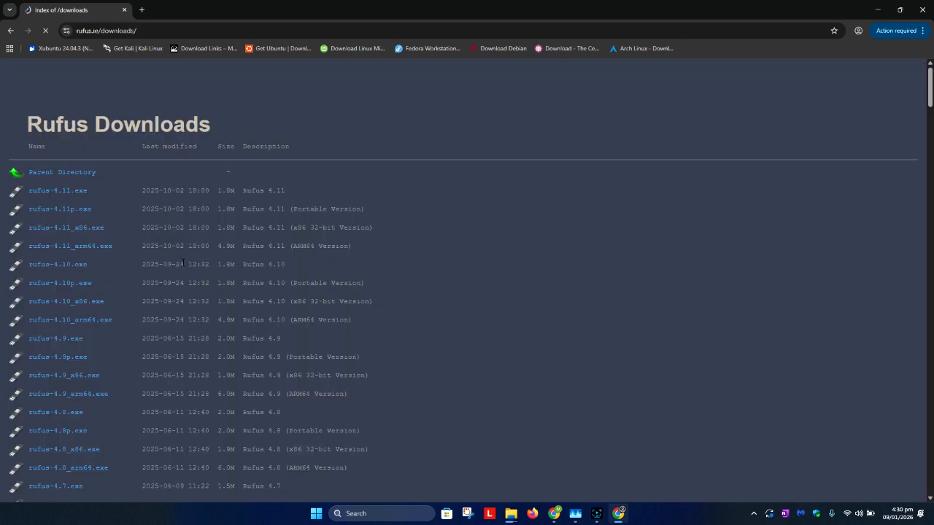
# Step: Look through the list of Rufus versions on the downloads index, from the latest releases to older ones
pyautogui.scroll(-2, 322, 189)
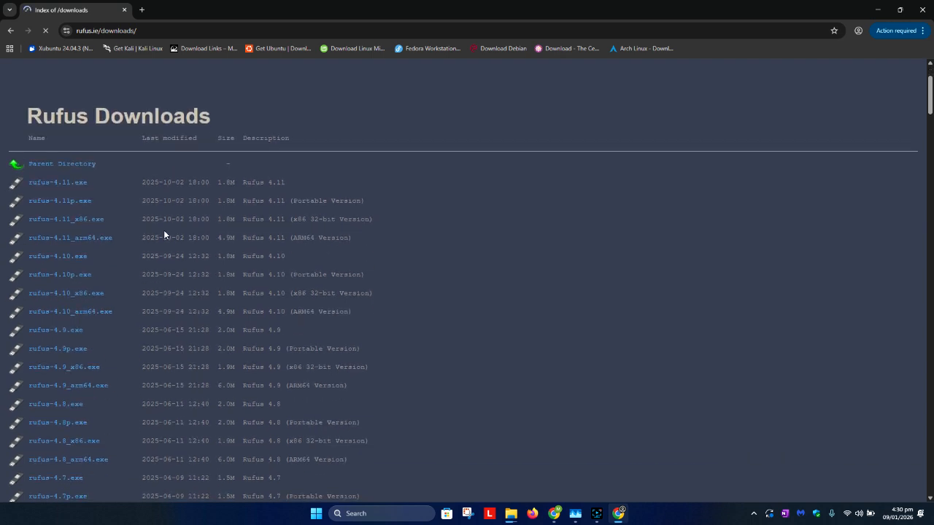
pyautogui.scroll(-2, 165, 234)
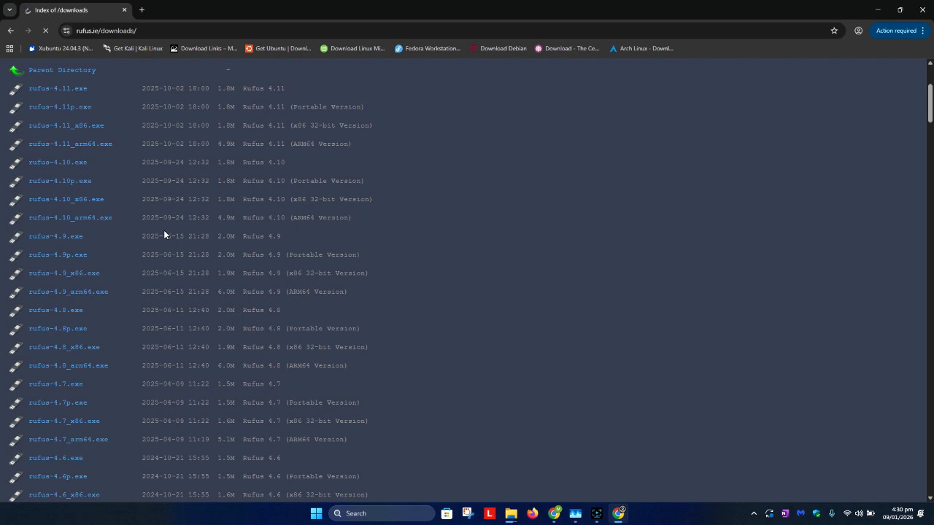
pyautogui.scroll(1, 163, 232)
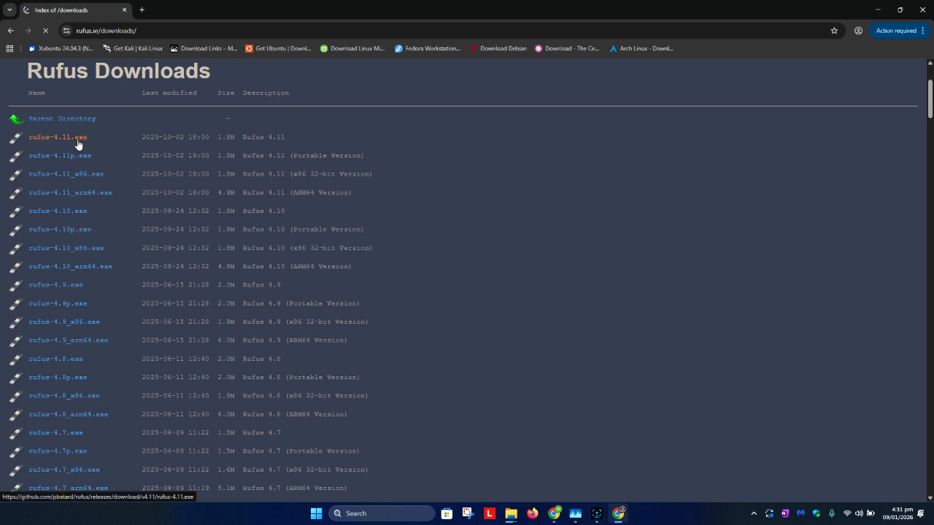
pyautogui.scroll(-5, 110, 167)
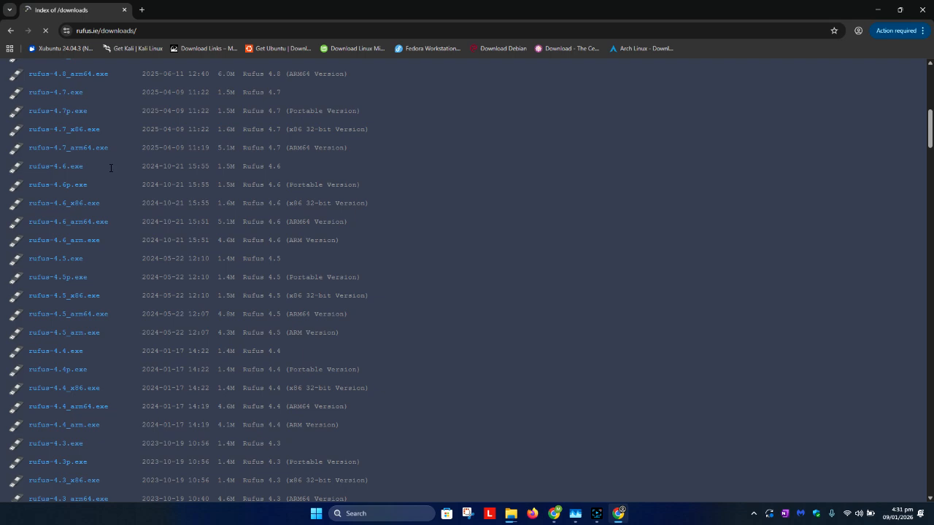
pyautogui.scroll(-8, 110, 168)
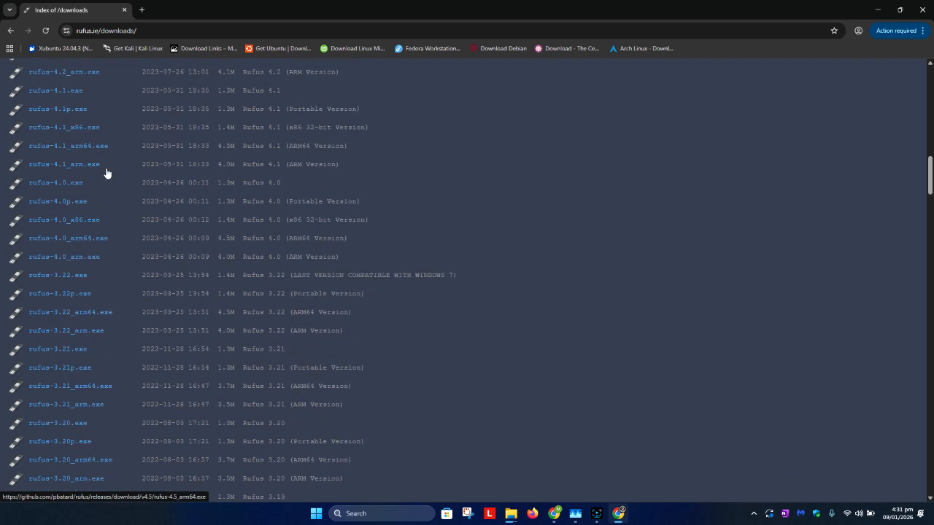
pyautogui.scroll(-8, 106, 173)
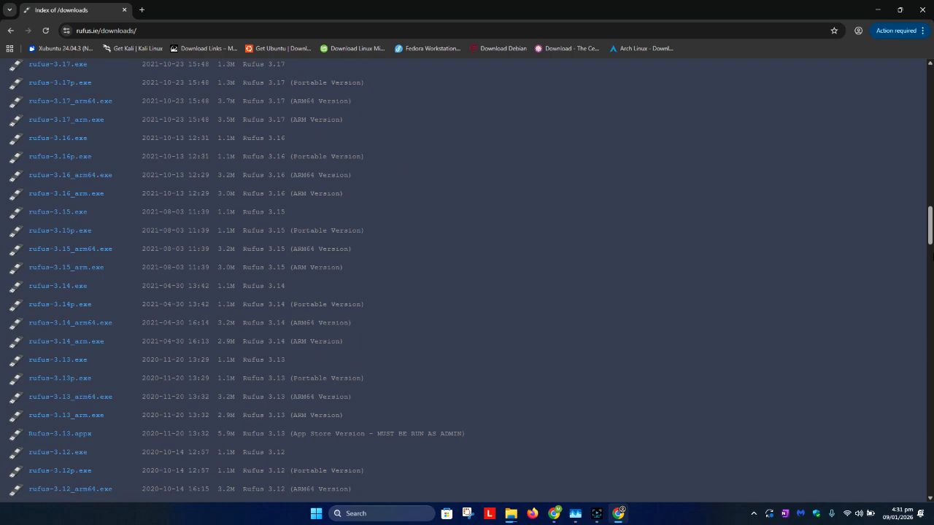
pyautogui.moveTo(930, 233); pyautogui.dragTo(929, 94)
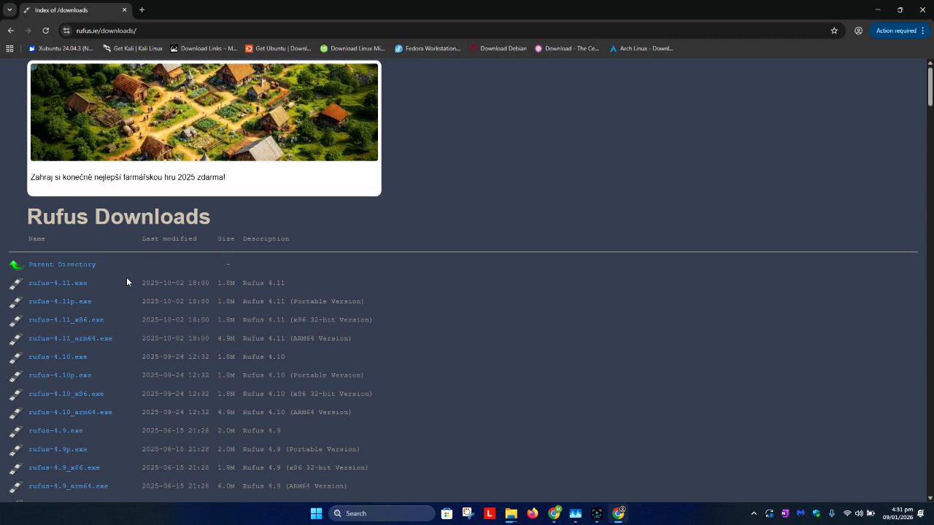
# Step: Open the main Rufus website from the search results and download the standard Windows x64 release, rufus-4.11.exe
pyautogui.click(11, 31)
pyautogui.click(182, 170)
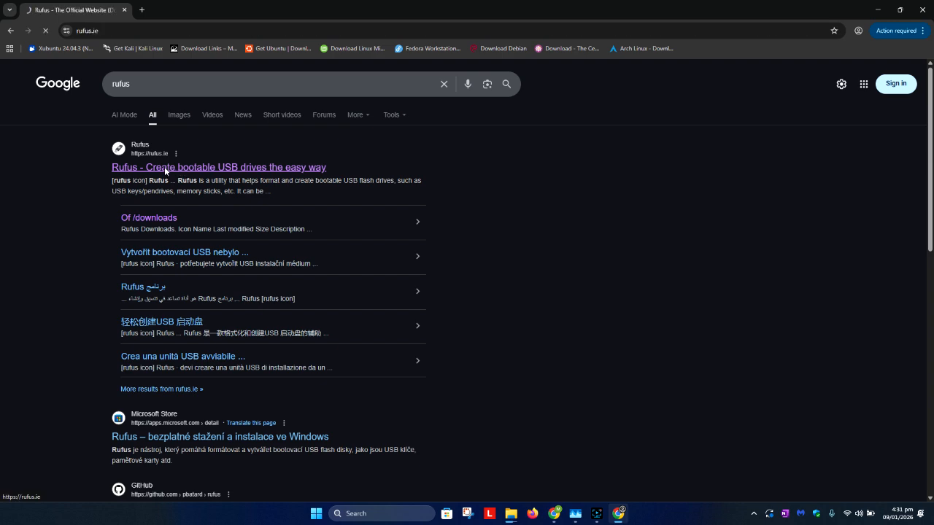
pyautogui.scroll(-15, 156, 175)
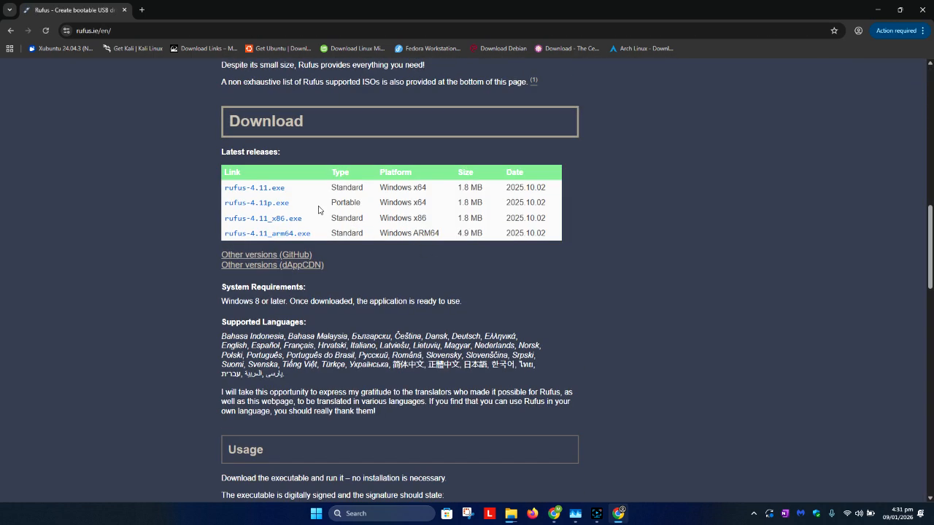
pyautogui.moveTo(427, 188); pyautogui.dragTo(330, 205)
pyautogui.click(373, 213)
pyautogui.click(283, 208)
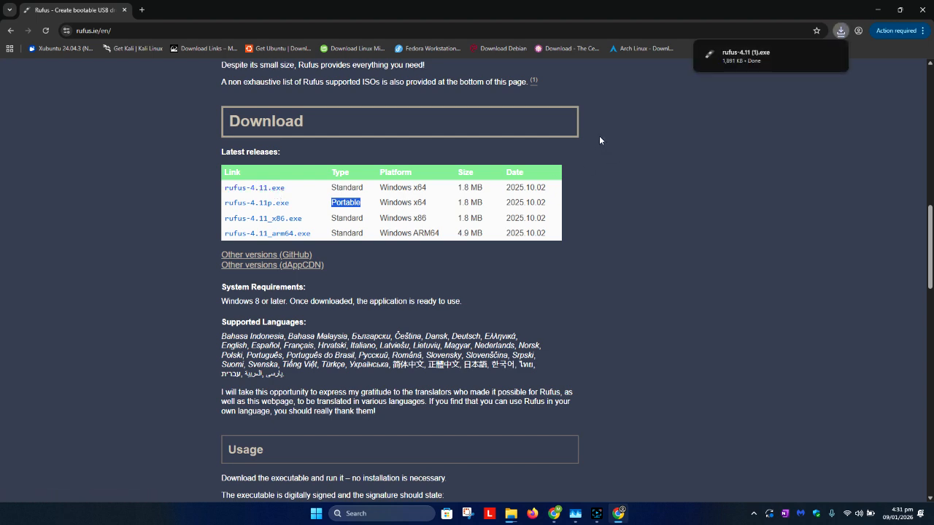
# Step: Show the downloaded rufus-4.11 (1).exe in its folder, and minimize the folder and browser windows
pyautogui.moveTo(761, 62)
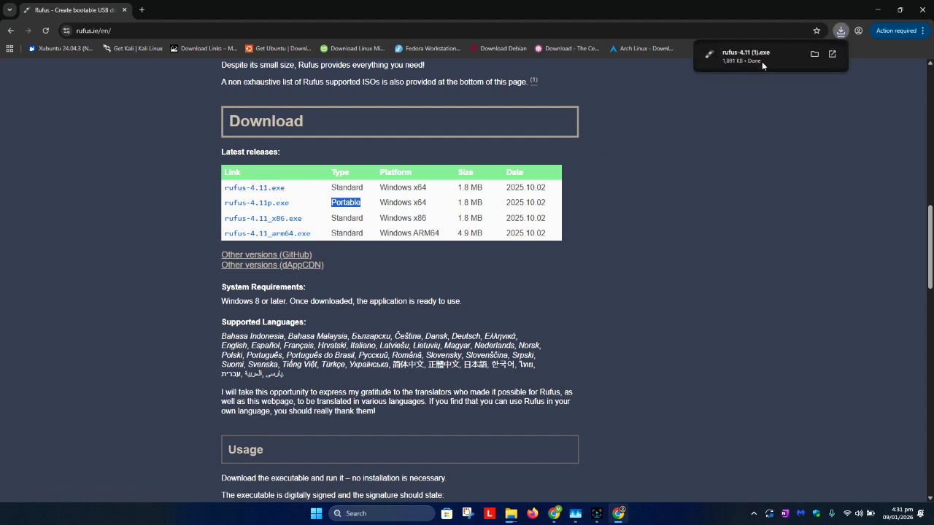
pyautogui.click(815, 55)
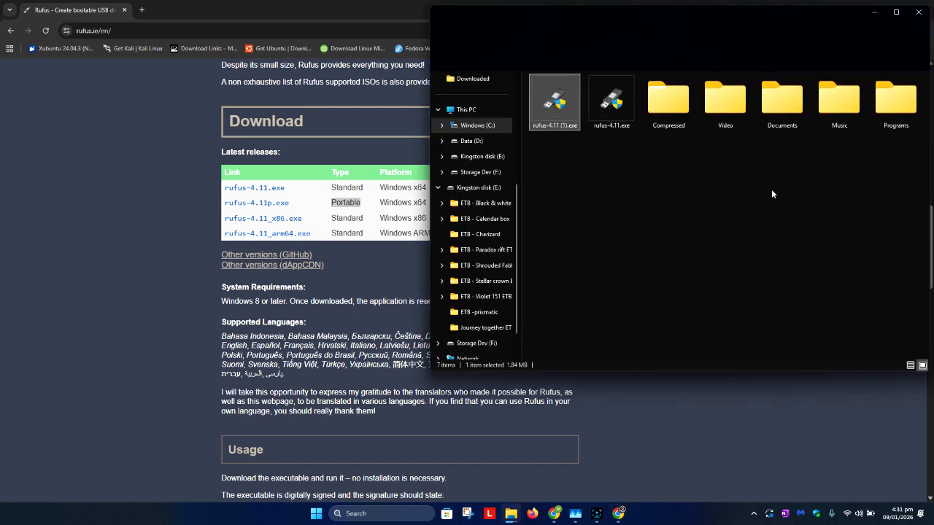
pyautogui.doubleClick(570, 103)
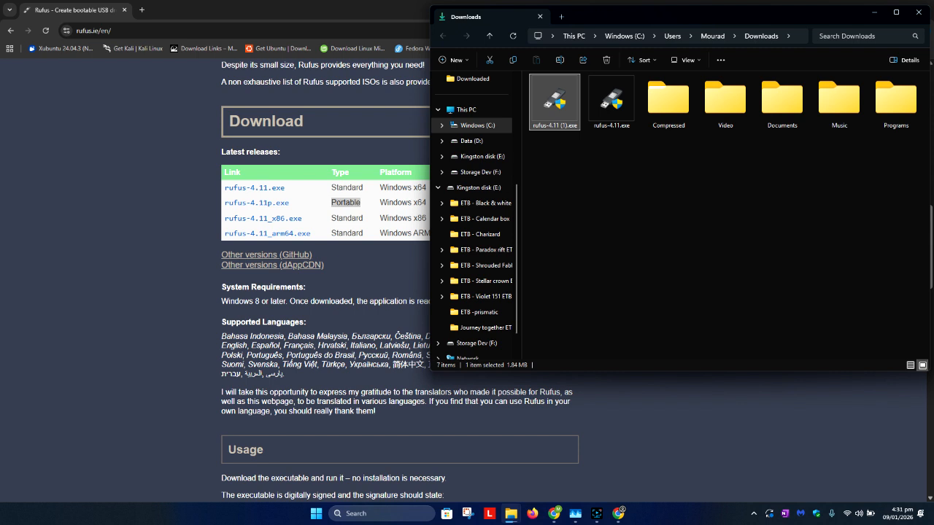
pyautogui.click(873, 4)
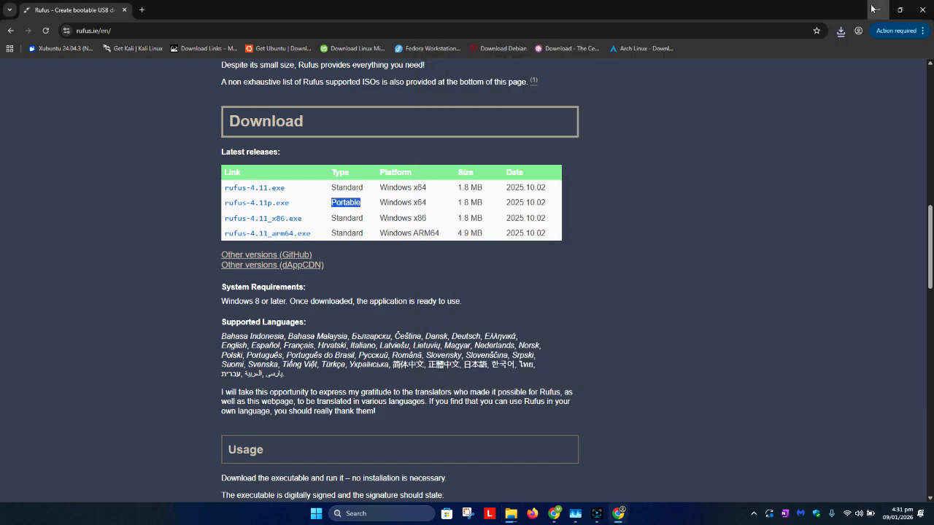
pyautogui.click(874, 13)
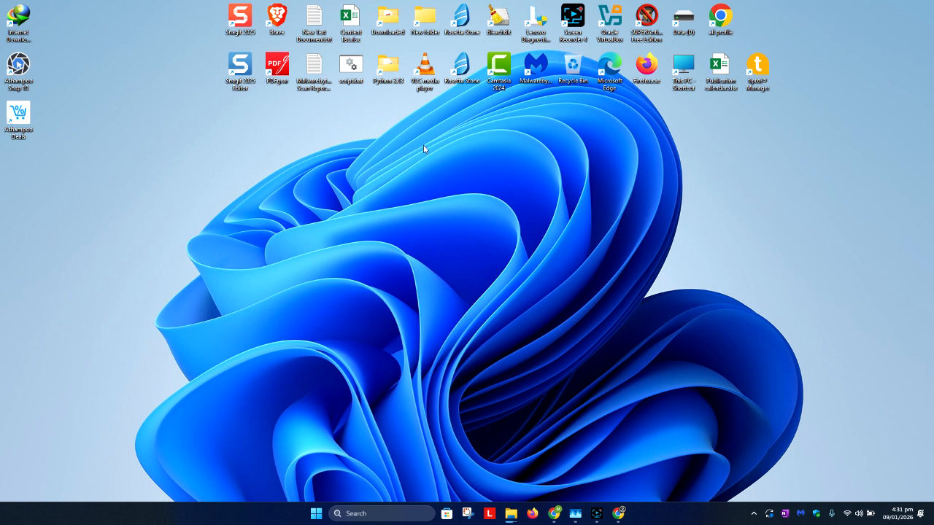
# Step: Bring back the Downloads folder, run rufus-4.11 (1).exe, and minimize the folder window
pyautogui.click(753, 514)
pyautogui.click(678, 515)
pyautogui.moveTo(512, 514)
pyautogui.click(665, 464)
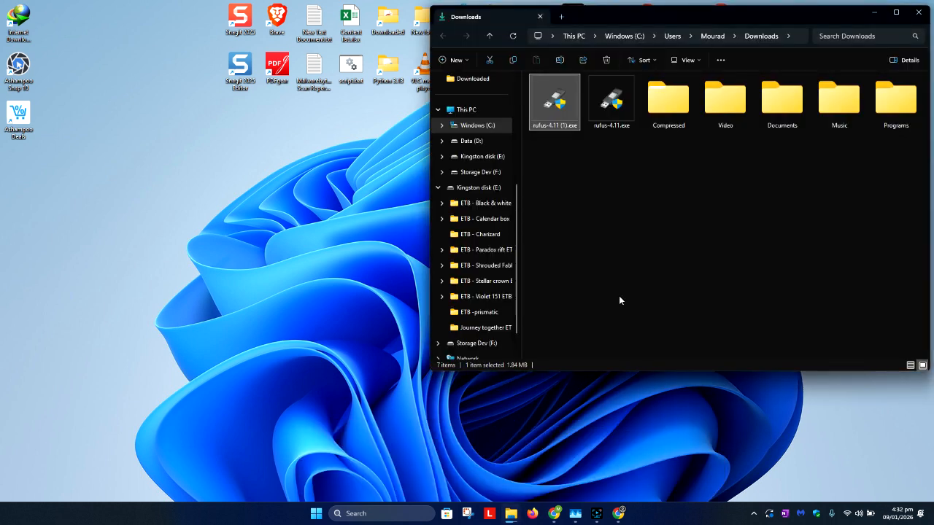
pyautogui.doubleClick(564, 113)
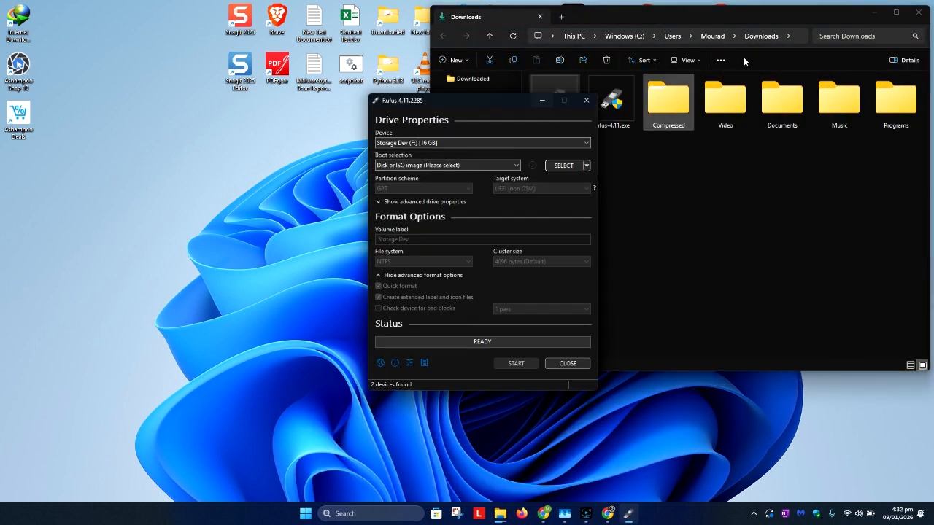
pyautogui.click(870, 17)
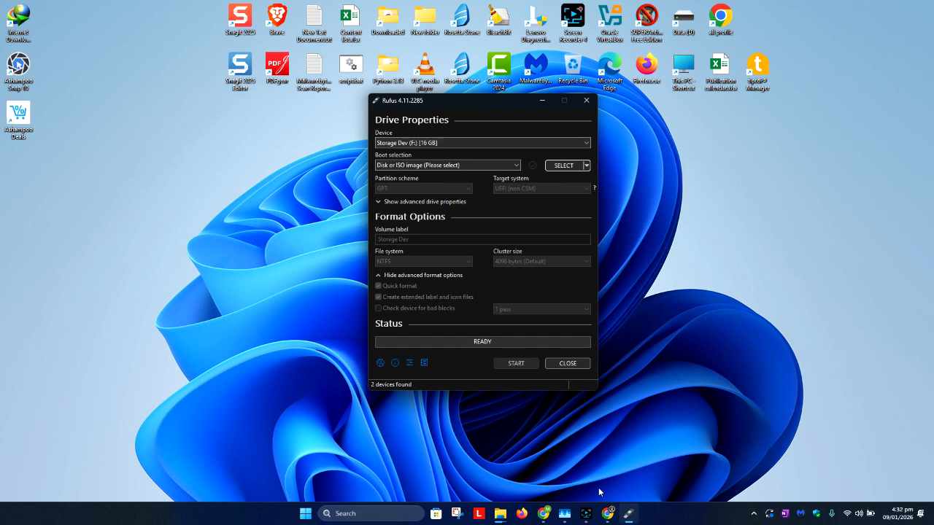
# Step: Delete all files and folders on the UBUNTU 24_0 (E:) drive, return to This PC, and close the separate OS folder window
pyautogui.click(779, 378)
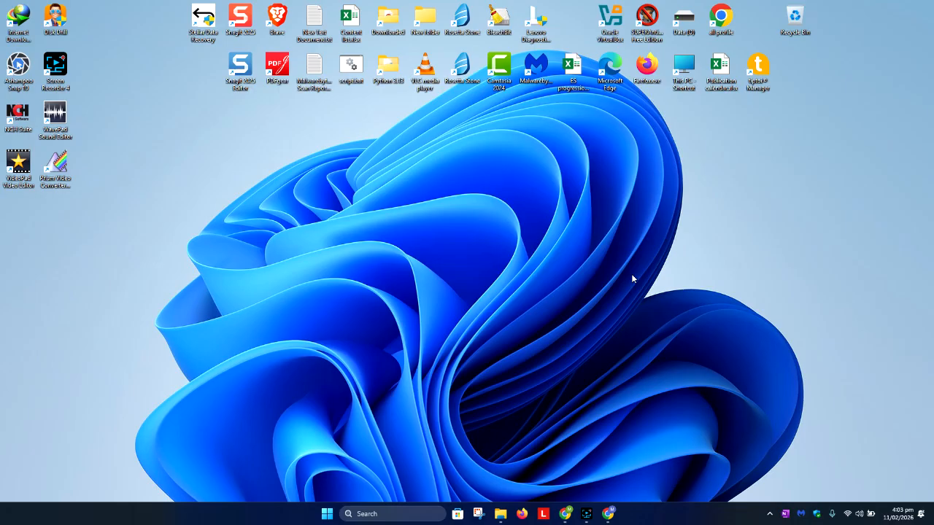
pyautogui.moveTo(501, 513)
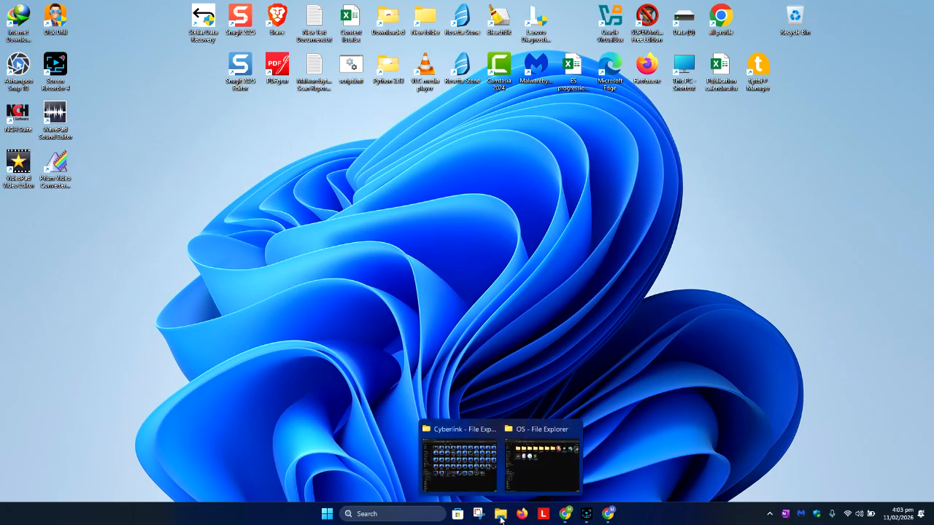
pyautogui.click(525, 475)
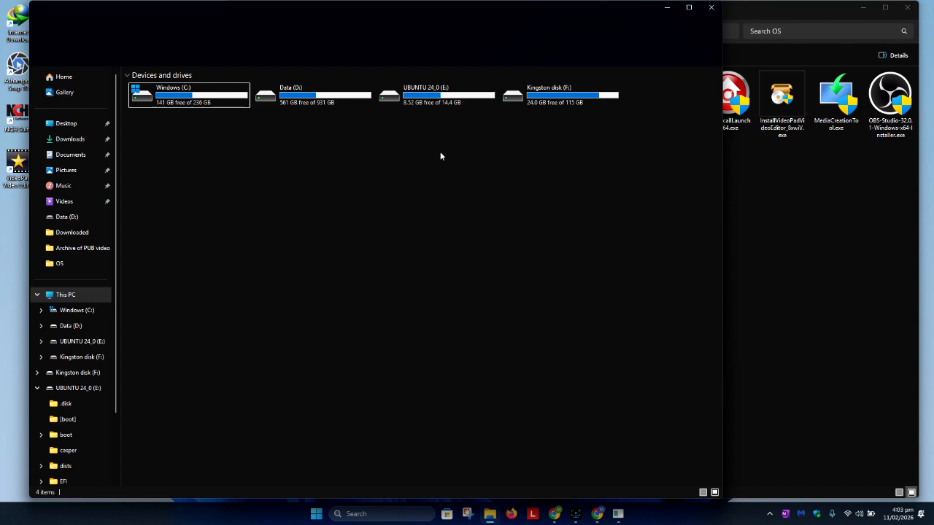
pyautogui.doubleClick(428, 98)
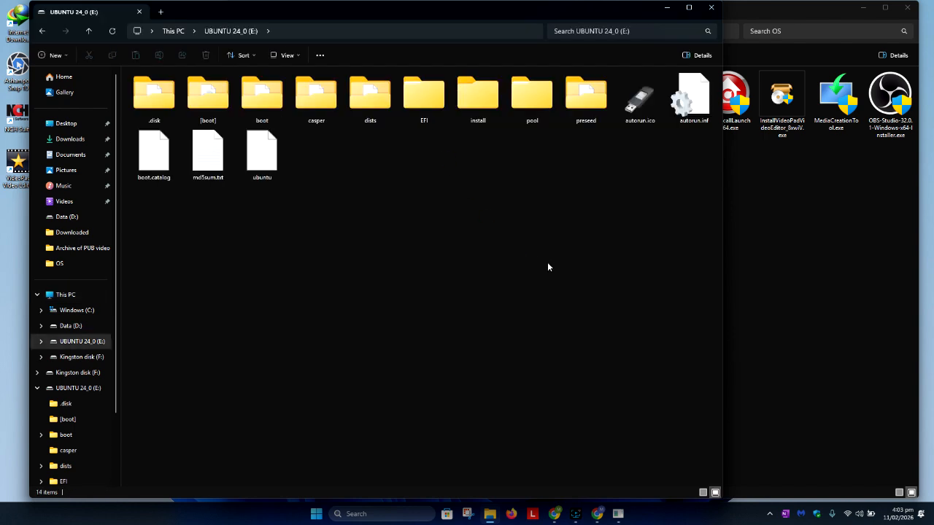
pyautogui.moveTo(692, 186); pyautogui.dragTo(126, 70)
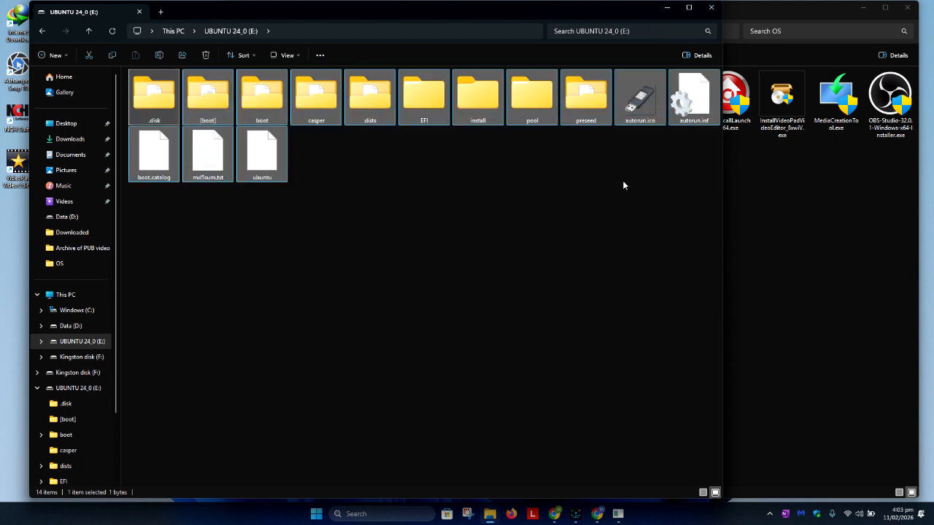
pyautogui.press('Delete')
pyautogui.press('Return')
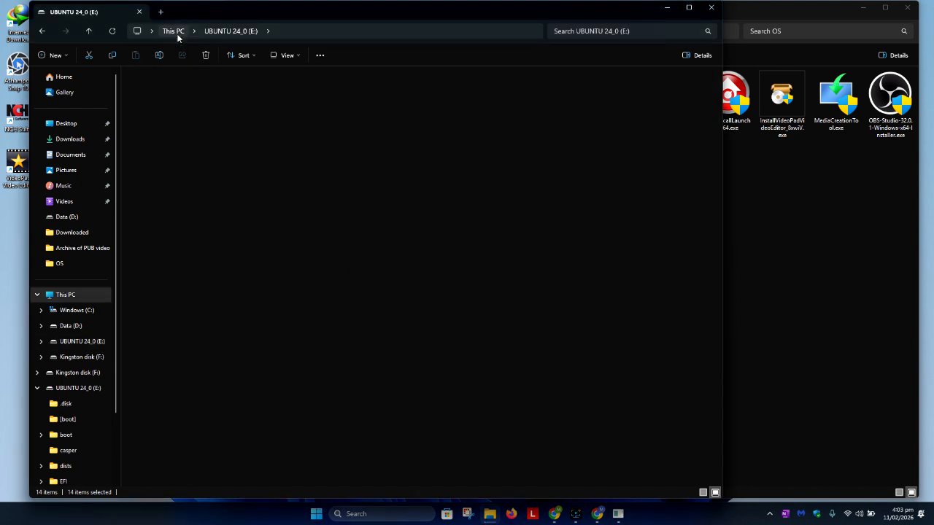
pyautogui.click(175, 33)
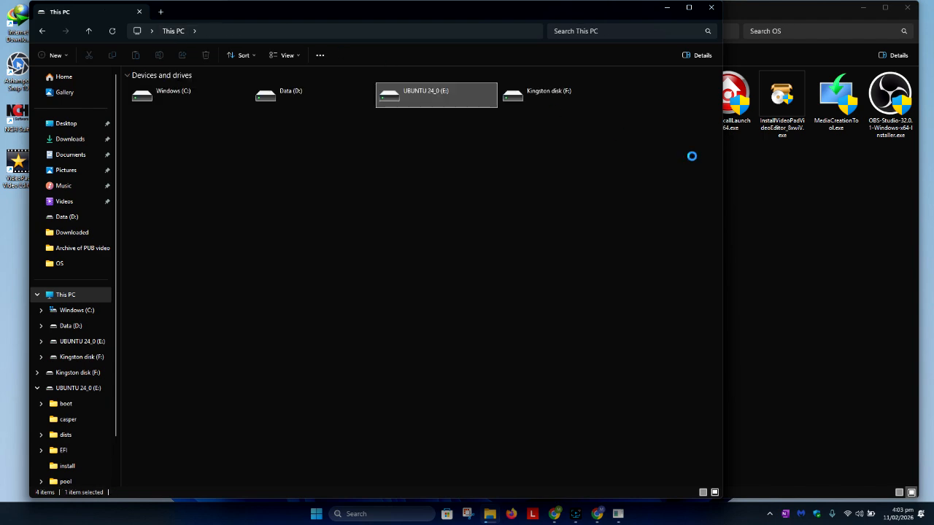
pyautogui.click(908, 7)
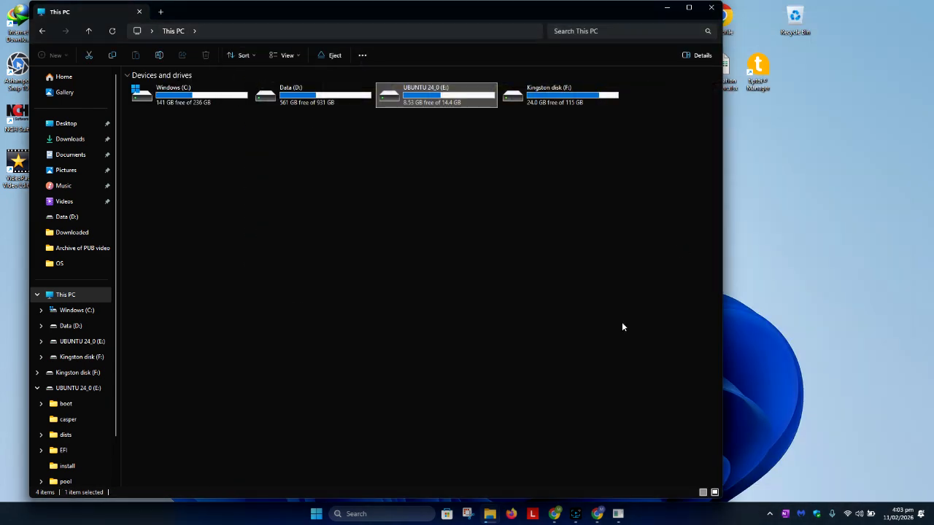
# Step: In Rufus, choose the device Ubuntu 24.04.3 LTS amd64 (E:) [16 GB] and load Linux xubuntu 24.04.3-desktop-amd64.iso as the boot image
pyautogui.click(619, 516)
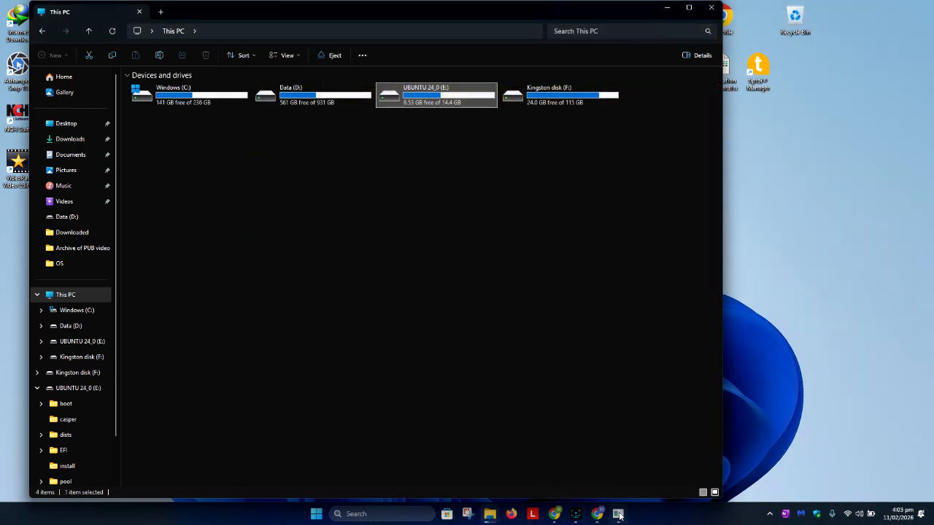
pyautogui.click(464, 144)
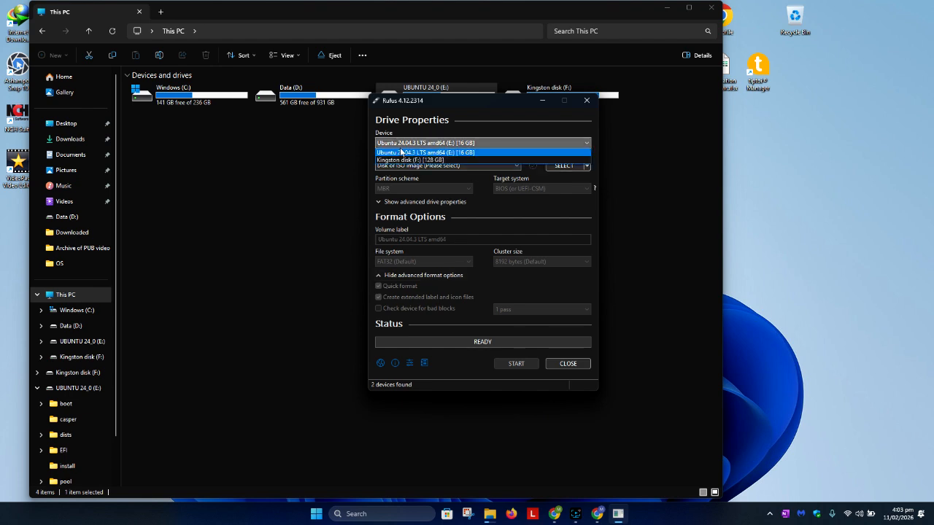
pyautogui.click(436, 154)
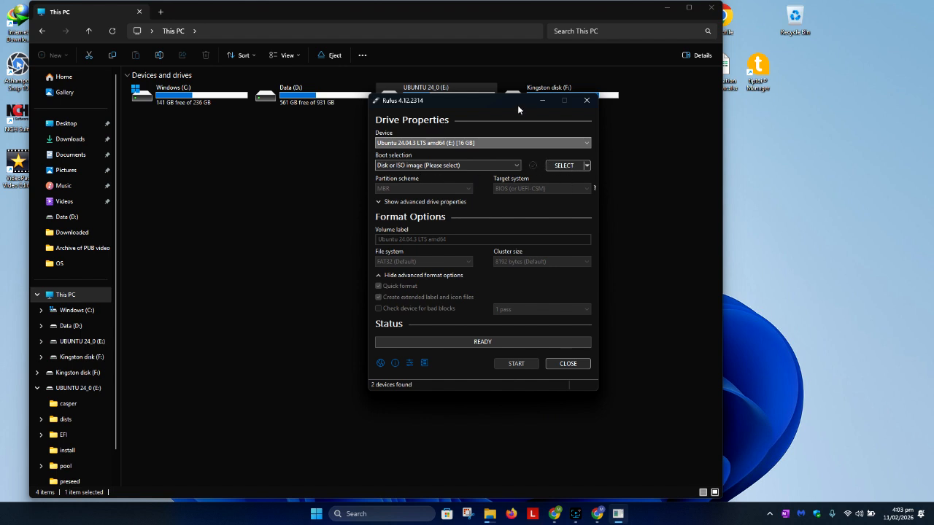
pyautogui.click(563, 165)
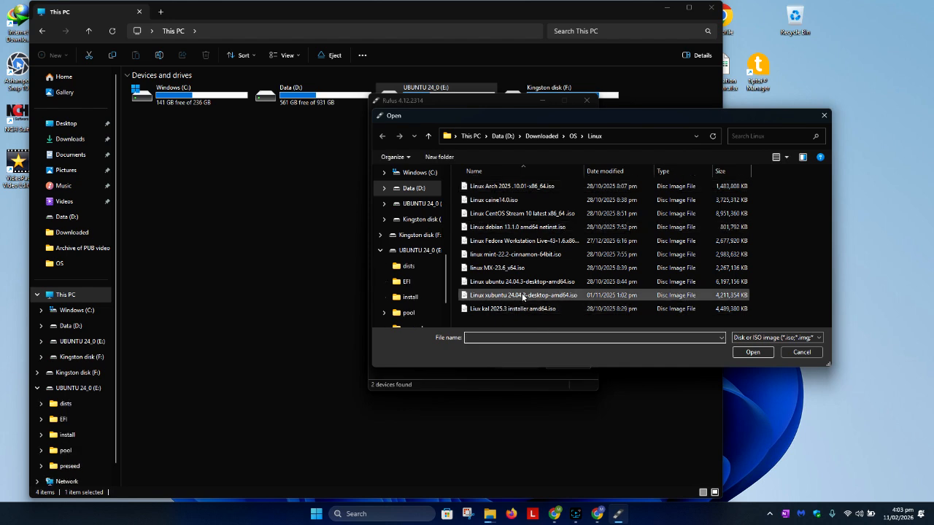
pyautogui.press('Escape')
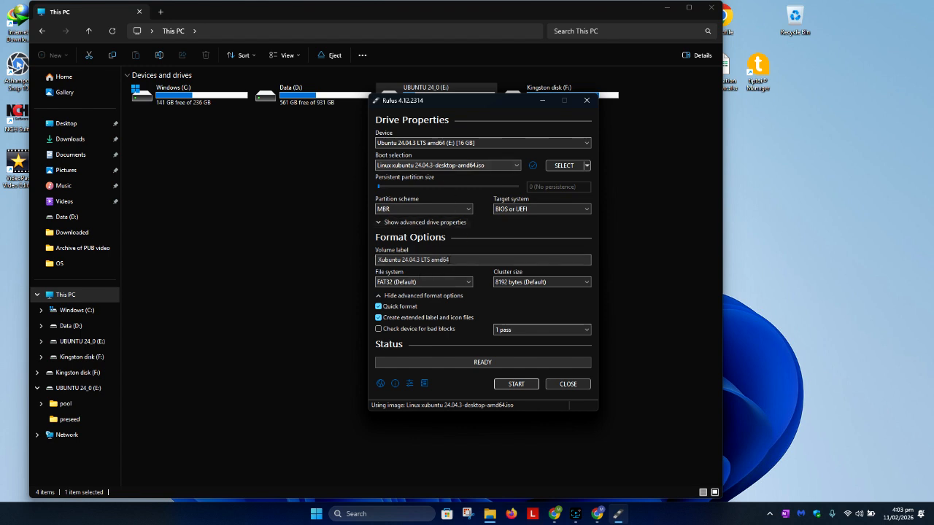
# Step: Start writing the USB drive in the recommended ISO Image mode and accept the erasure of all its data
pyautogui.click(524, 385)
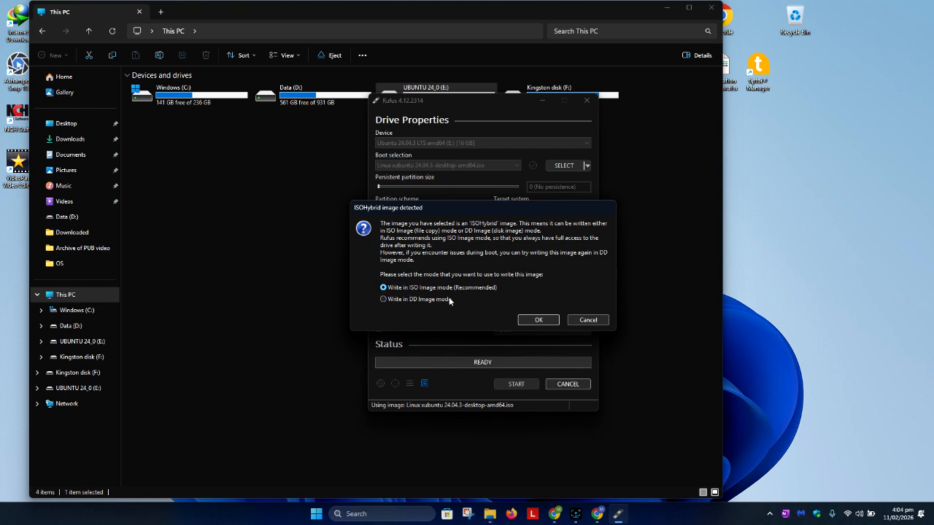
pyautogui.click(539, 320)
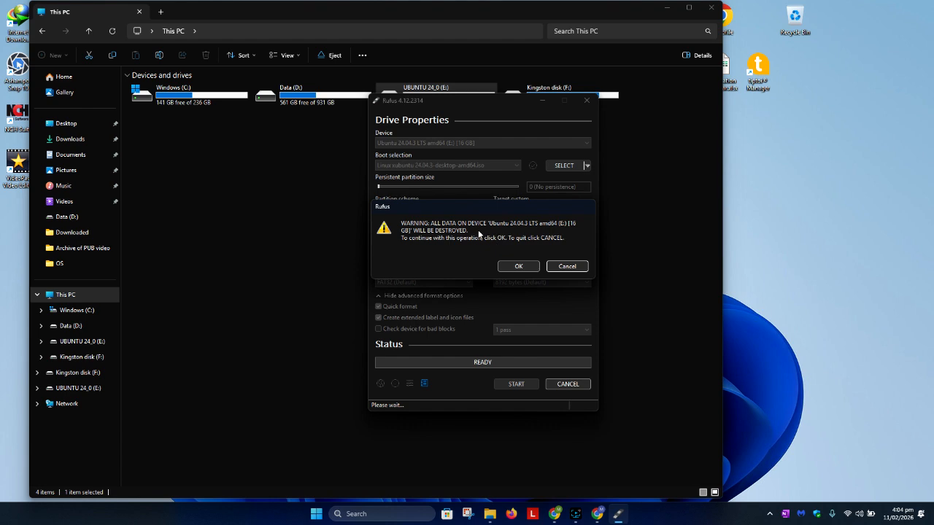
pyautogui.click(518, 267)
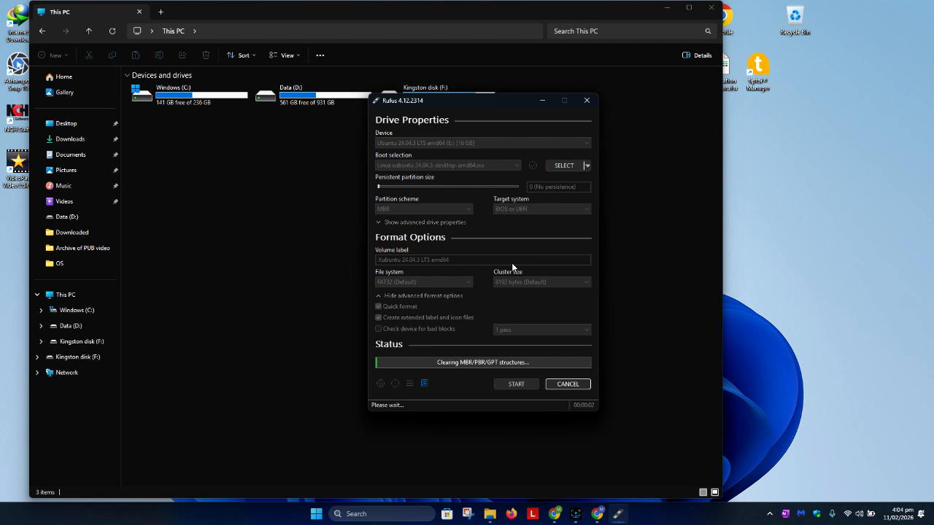
# Step: Arrange the Rufus and This PC windows side by side by moving Rufus and narrowing the This PC window
pyautogui.moveTo(398, 100); pyautogui.dragTo(619, 65)
pyautogui.click(268, 141)
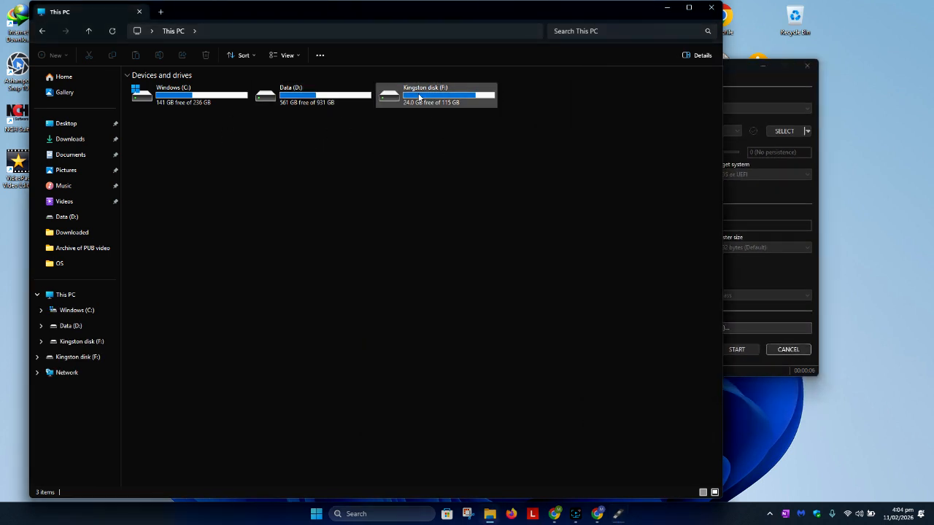
pyautogui.moveTo(723, 109); pyautogui.dragTo(531, 121)
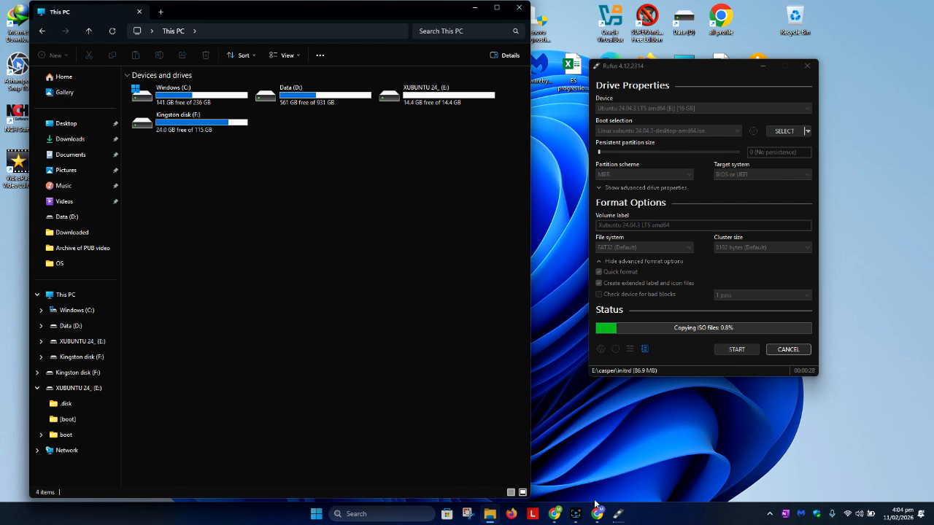
pyautogui.click(575, 514)
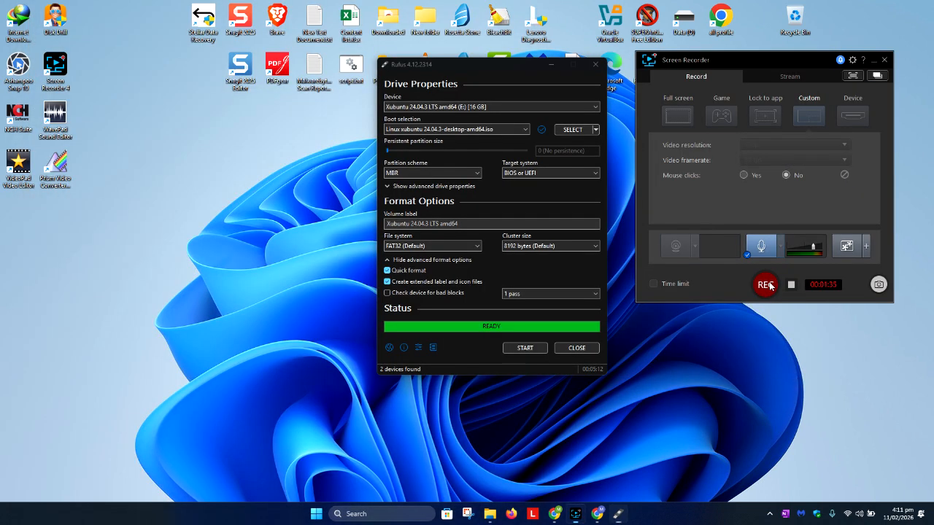
pyautogui.click(768, 285)
# Step: Close Rufus and open the XUBUNTU 24_ (E:) drive in File Explorer to check its files
pyautogui.click(588, 349)
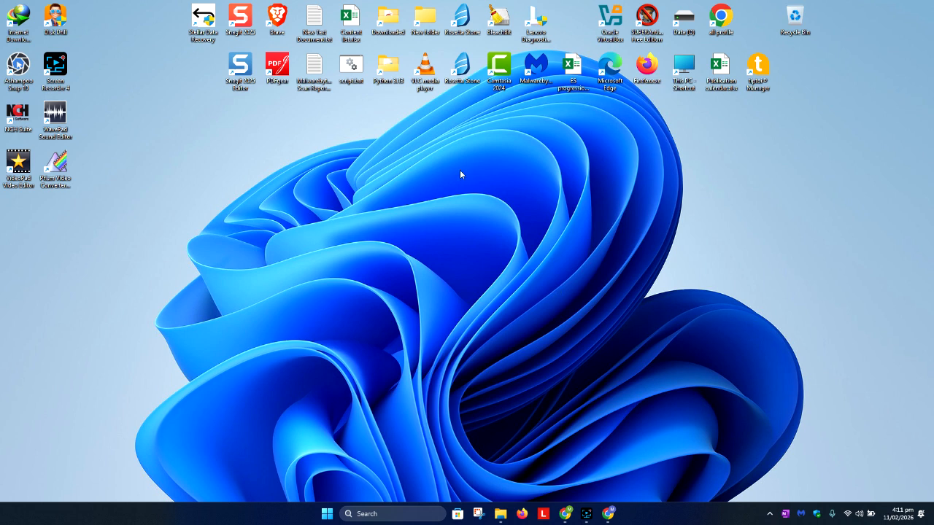
pyautogui.press('super+e')
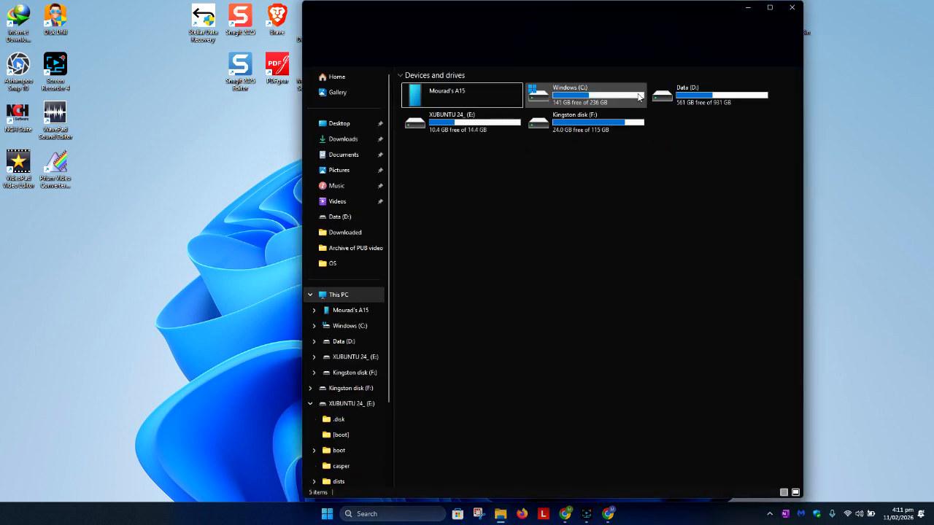
pyautogui.click(447, 123)
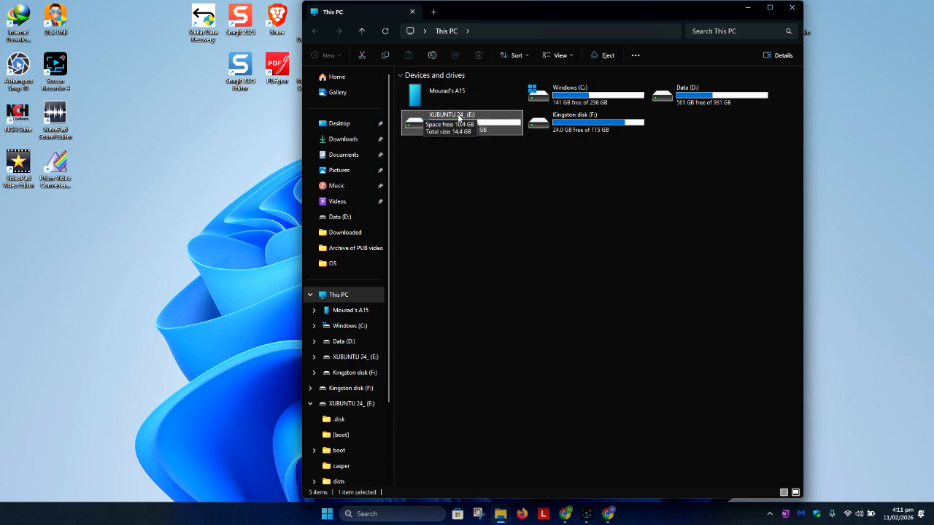
pyautogui.doubleClick(472, 132)
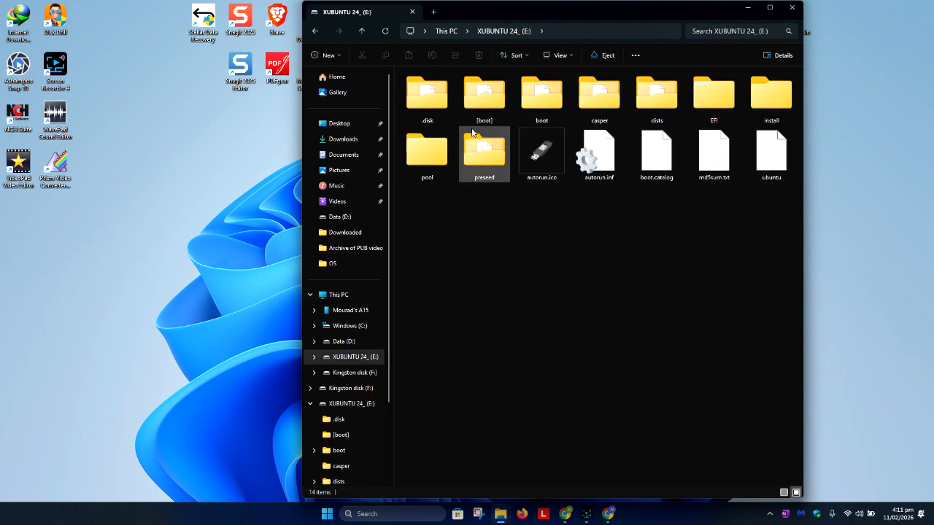